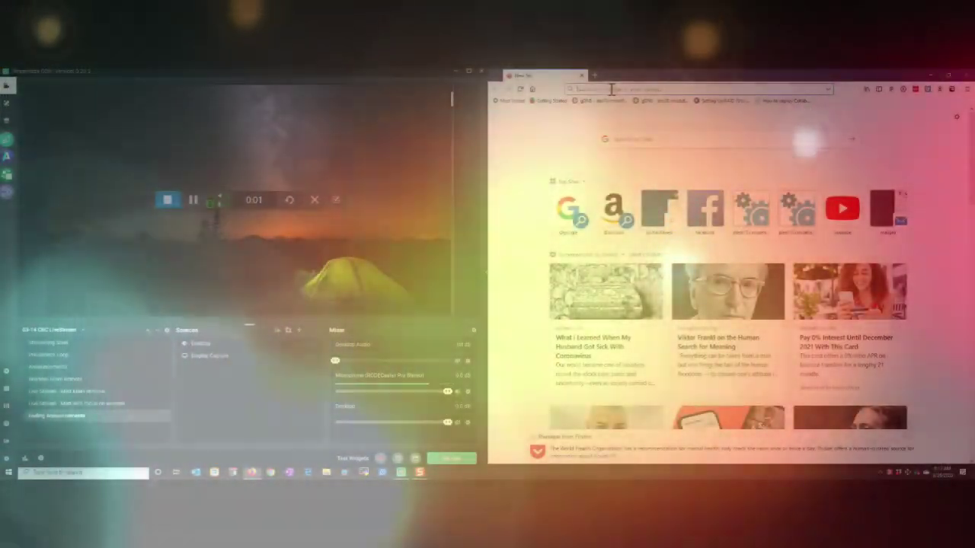
Open facebook.com in the browser.
type("facebook.com")
key("Return")
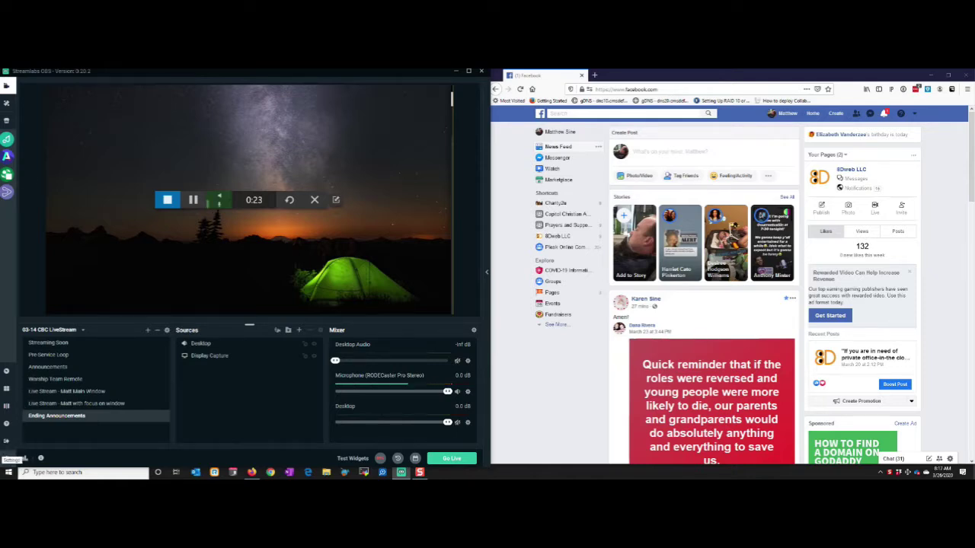
In the Streamlabs OBS stream settings, set the stream type to Streaming Services and the service to Facebook Live.
left_click(7, 458)
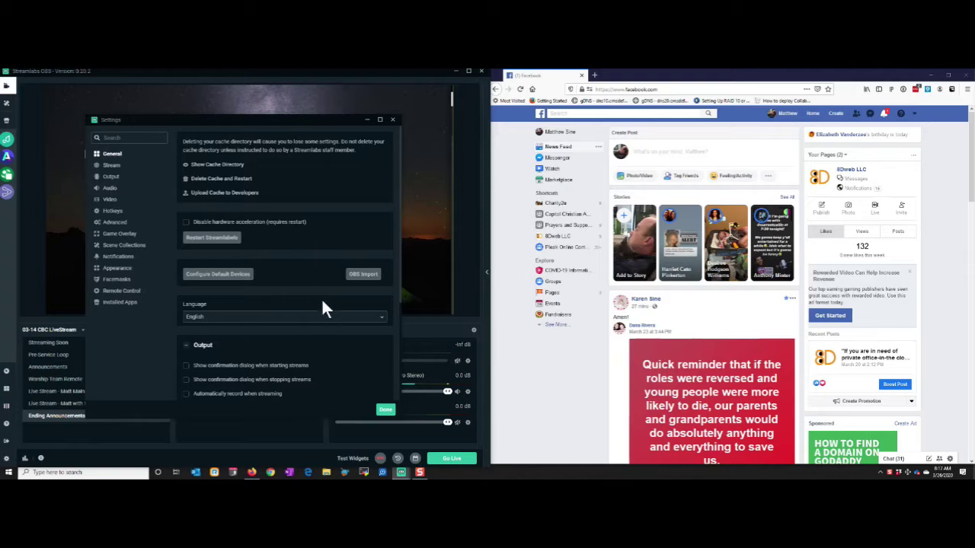
left_click(111, 166)
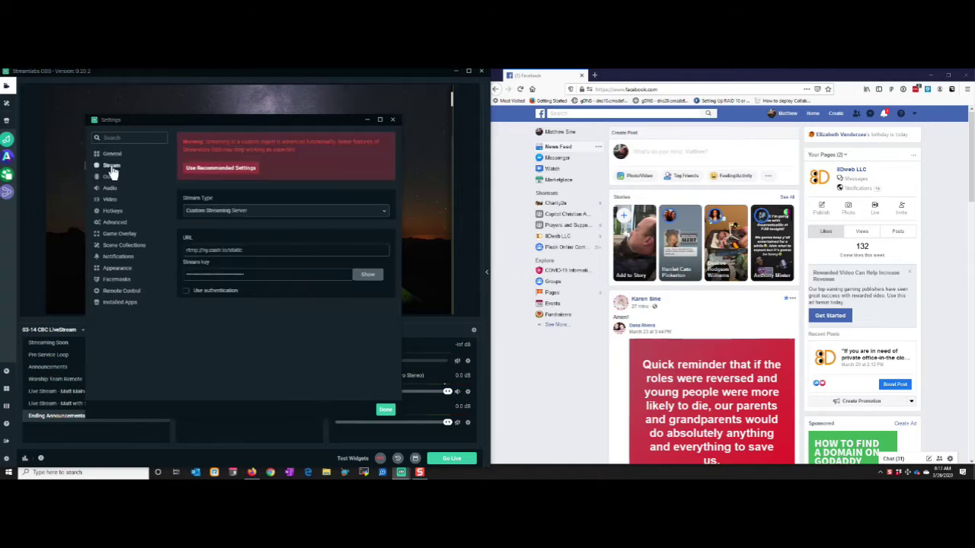
left_click(229, 214)
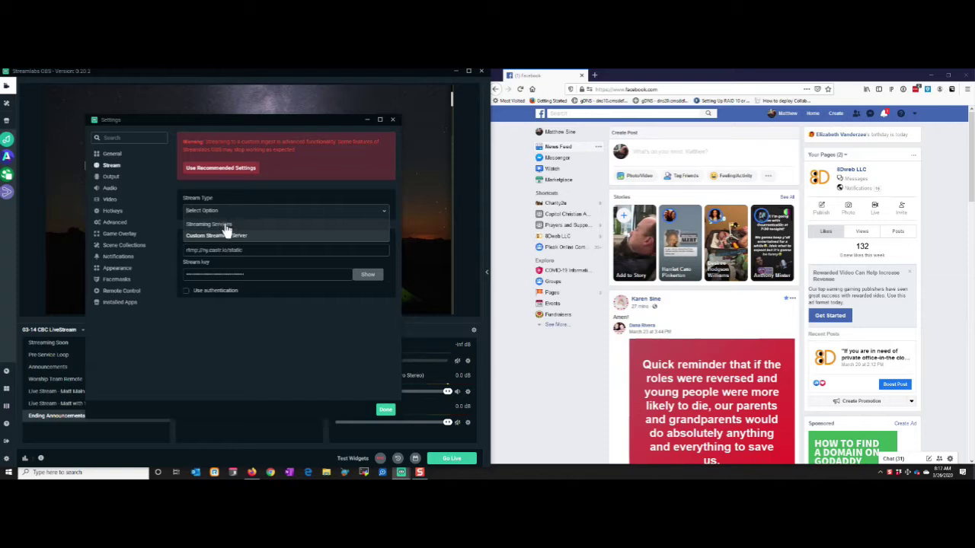
left_click(226, 226)
left_click(236, 251)
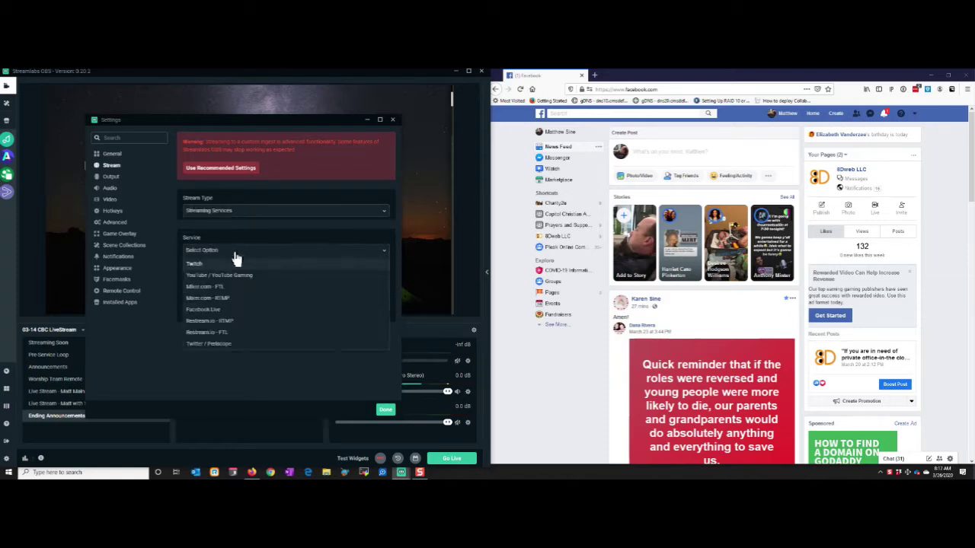
left_click(219, 310)
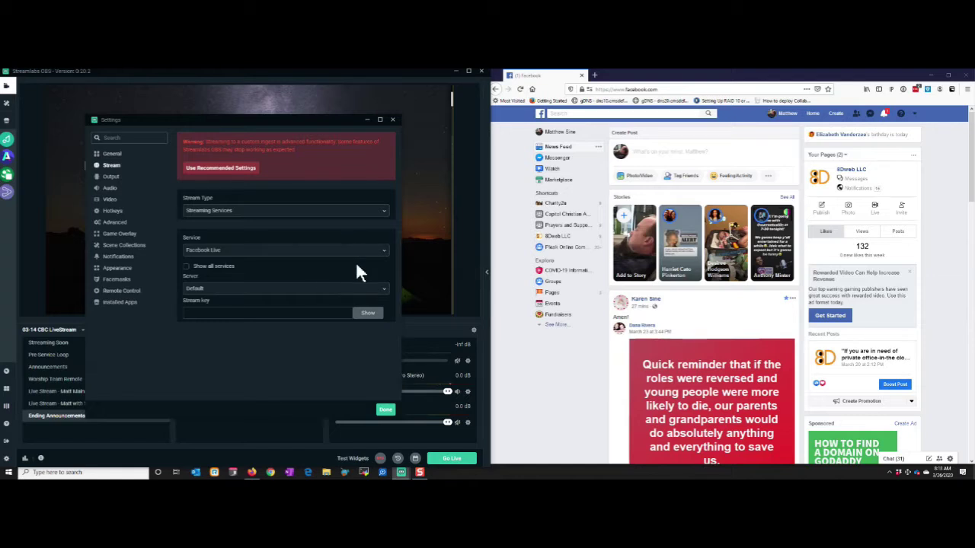
Open facebook.com/live/create in the browser to set up a live video.
left_click(668, 89)
type("facebook.com/live/create")
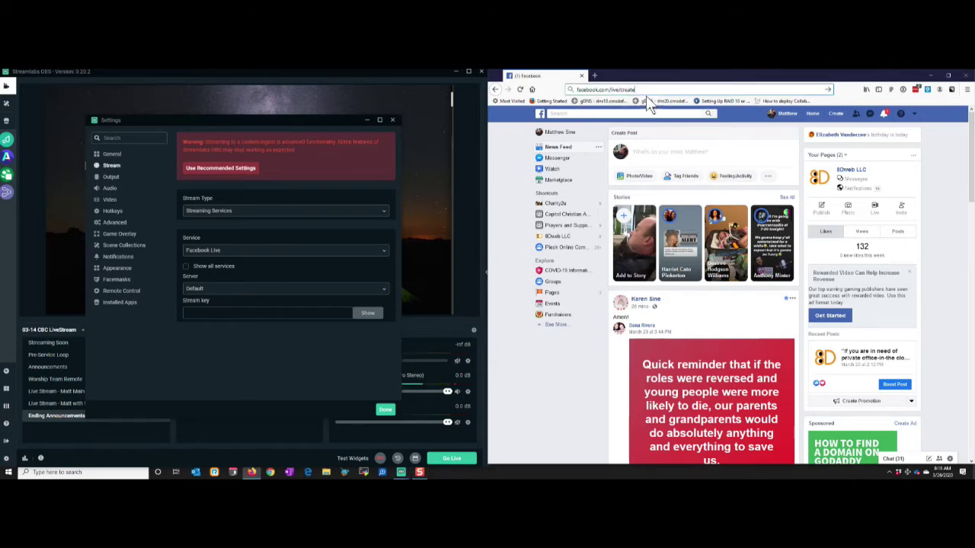
key("Return")
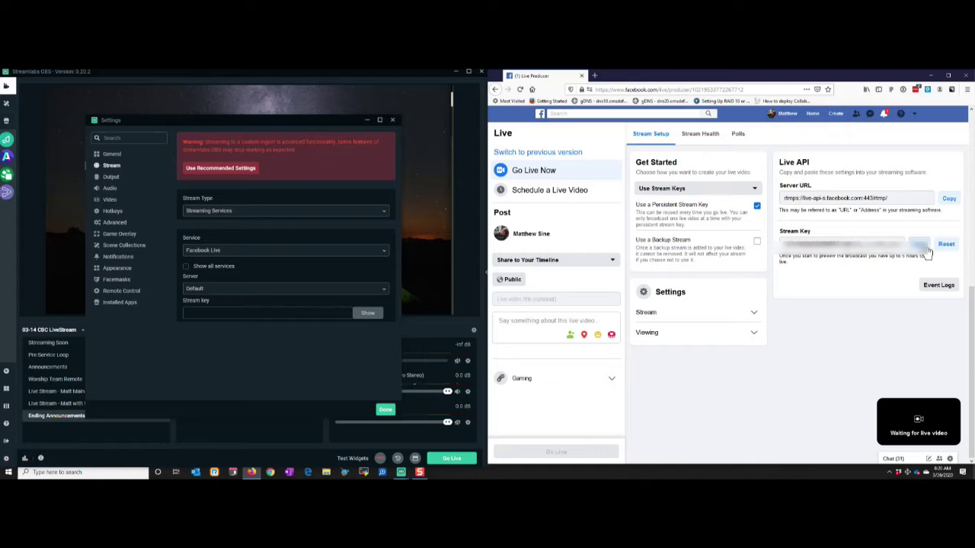
Paste the Facebook stream key into the stream key field of the Streamlabs OBS settings and reveal it.
left_click(265, 315)
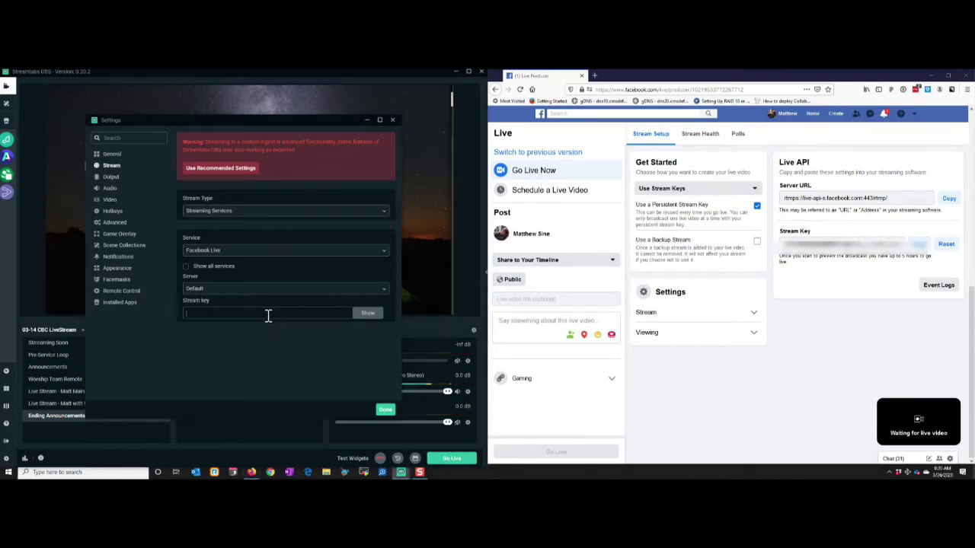
key("ctrl+v")
left_click(368, 312)
Expand and review the Stream and Viewing settings of the live video on Facebook.
left_click(753, 313)
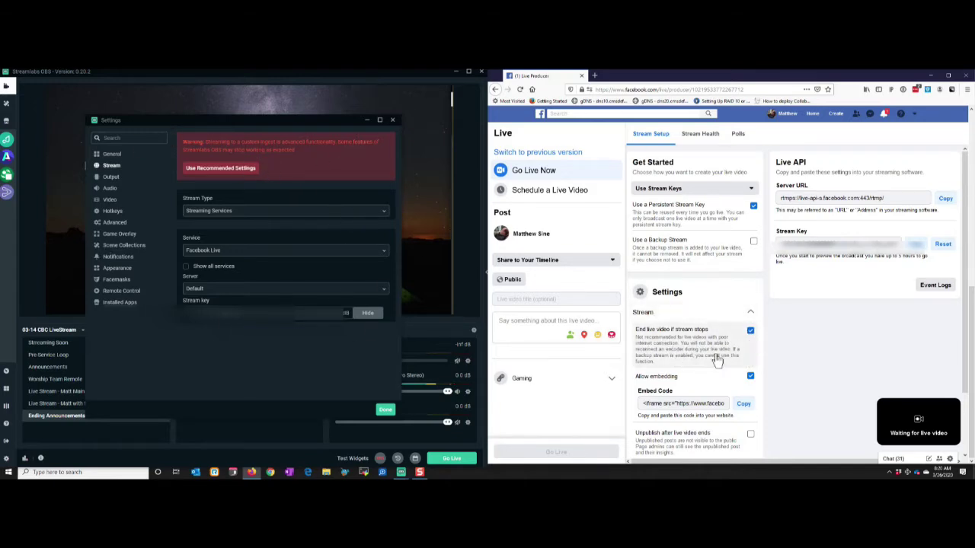
scroll(777, 363, "down", 1)
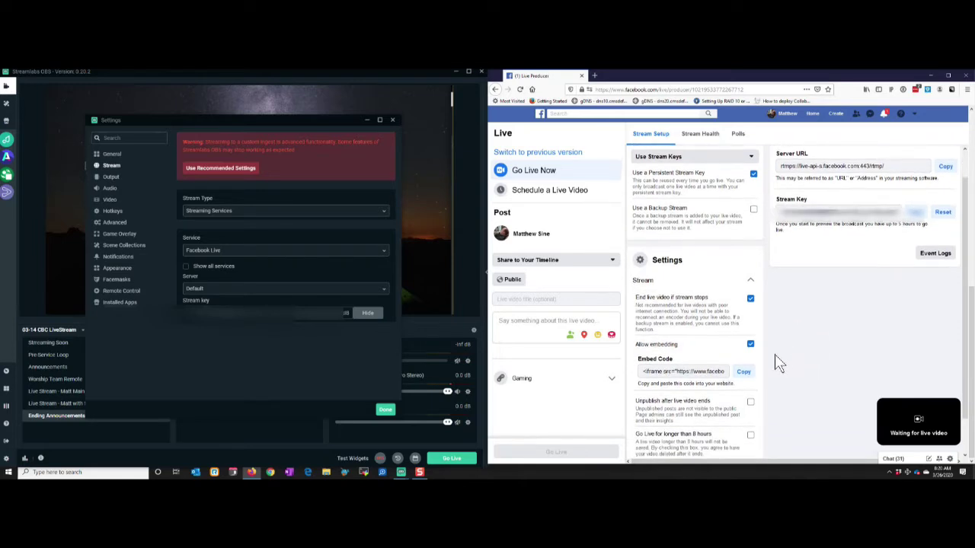
scroll(777, 363, "down", 1)
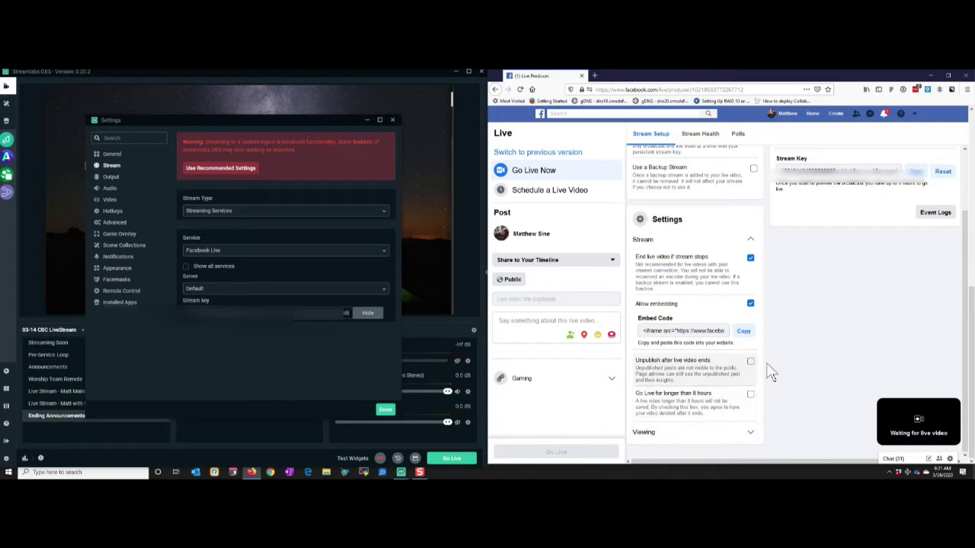
left_click(751, 438)
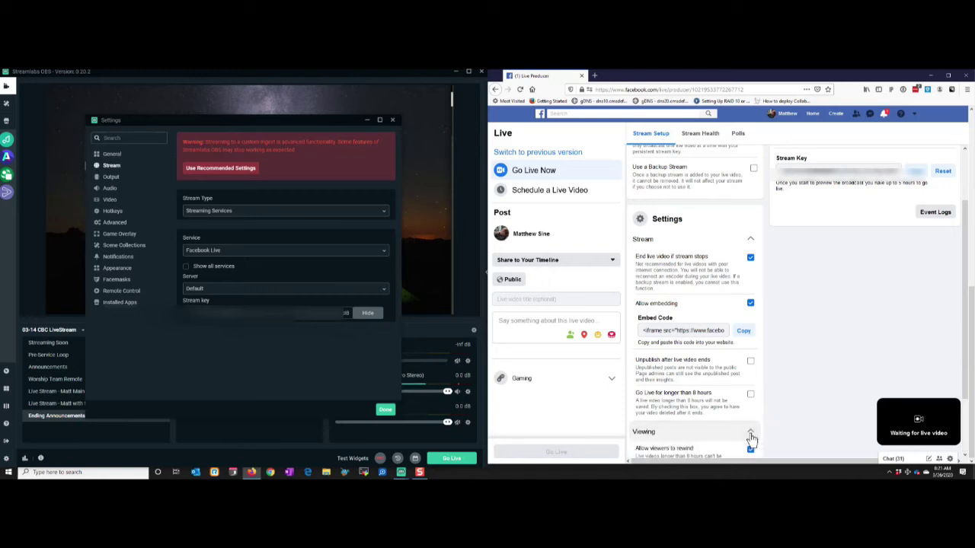
scroll(758, 434, "down", 2)
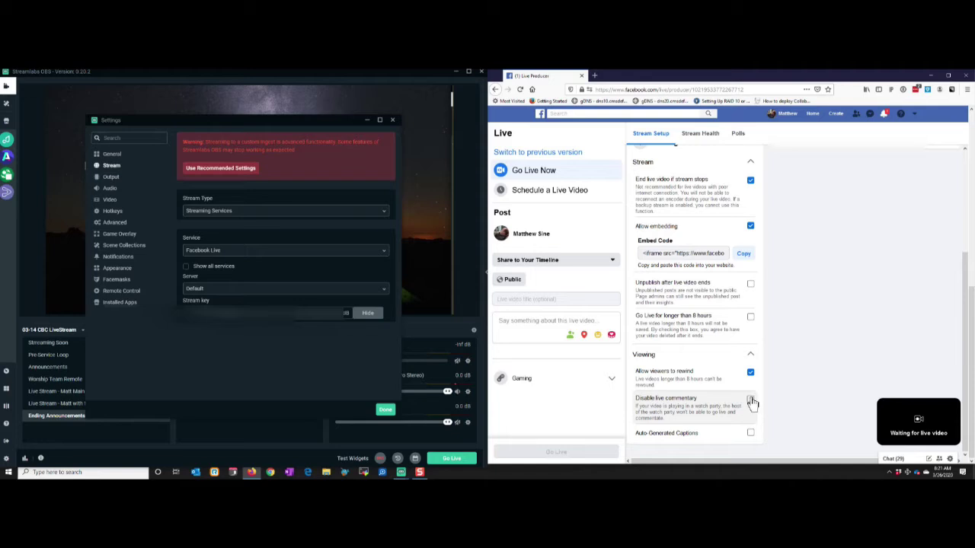
scroll(752, 404, "up", 4)
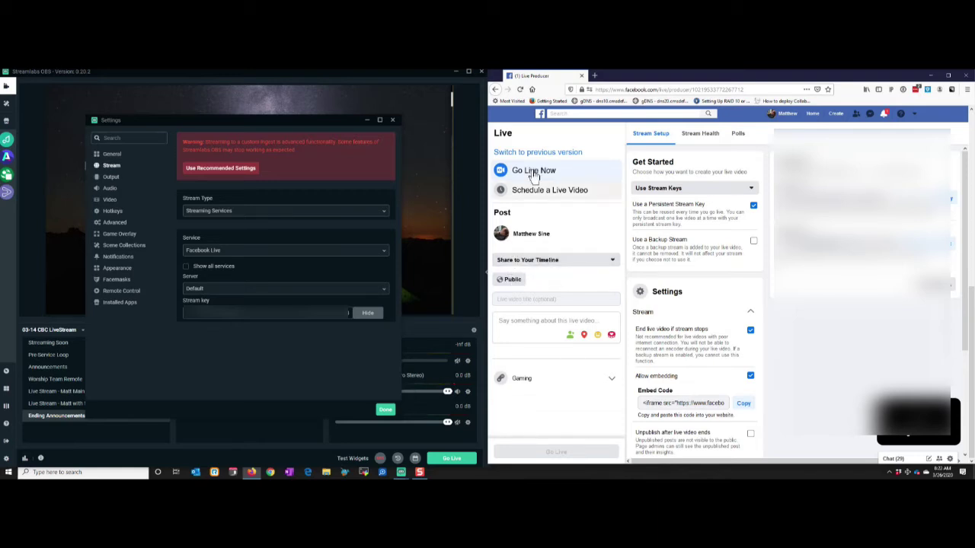
Title the live video "Test Thursday for Video" and enter the description "This is a simple test of live streaming on Facebook".
left_click(546, 298)
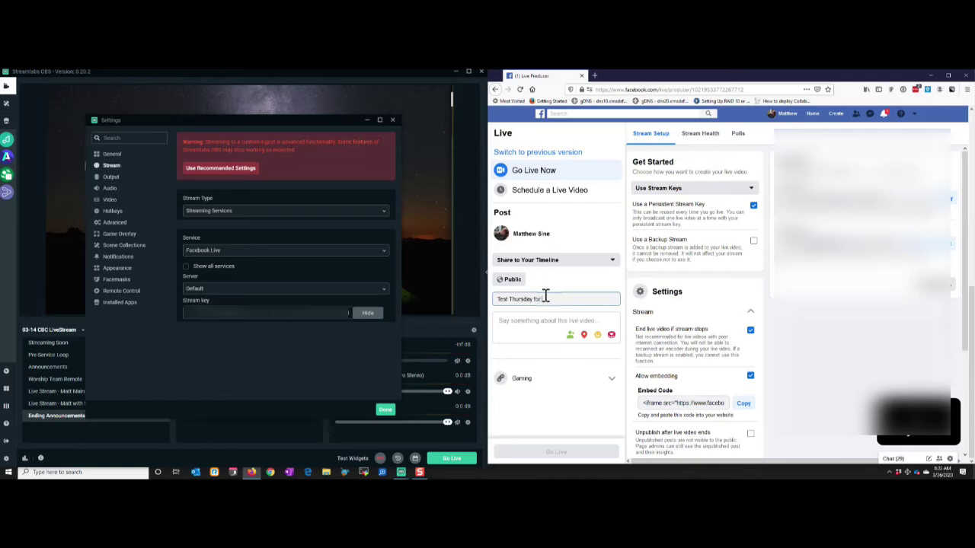
left_click(528, 335)
left_click(538, 323)
type("This")
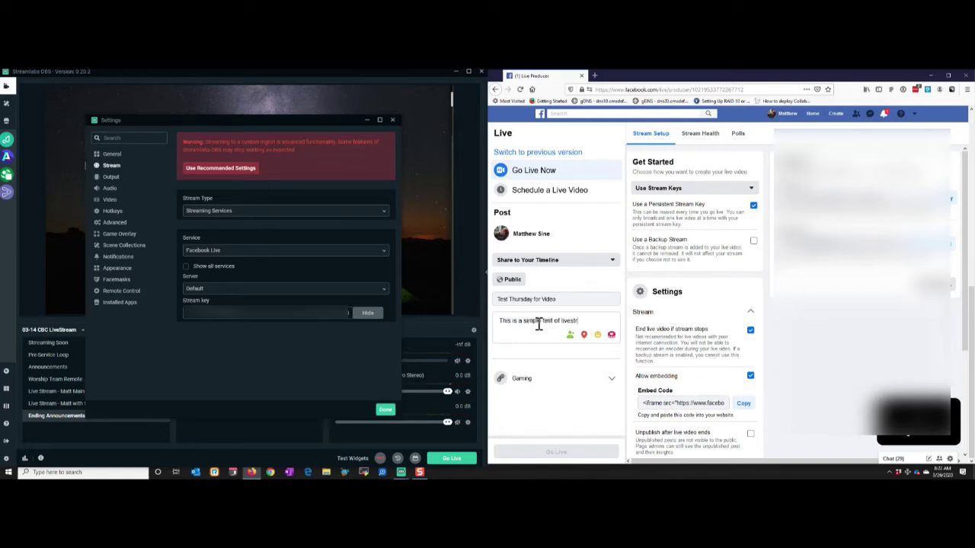
type("is a simple test of livestreaming on Facebook")
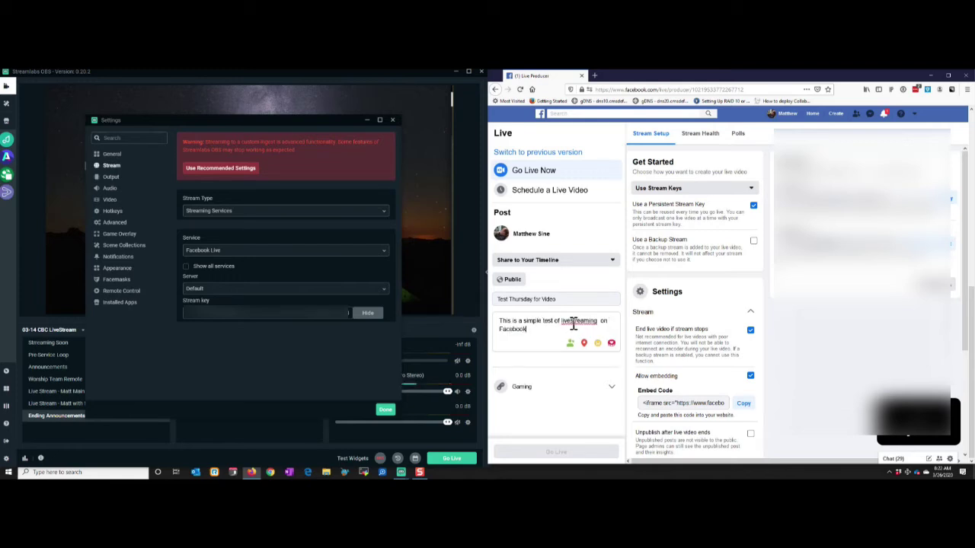
left_click(571, 321)
Accept the Streamlabs OBS settings and start streaming with the Streaming Soon scene.
left_click(383, 411)
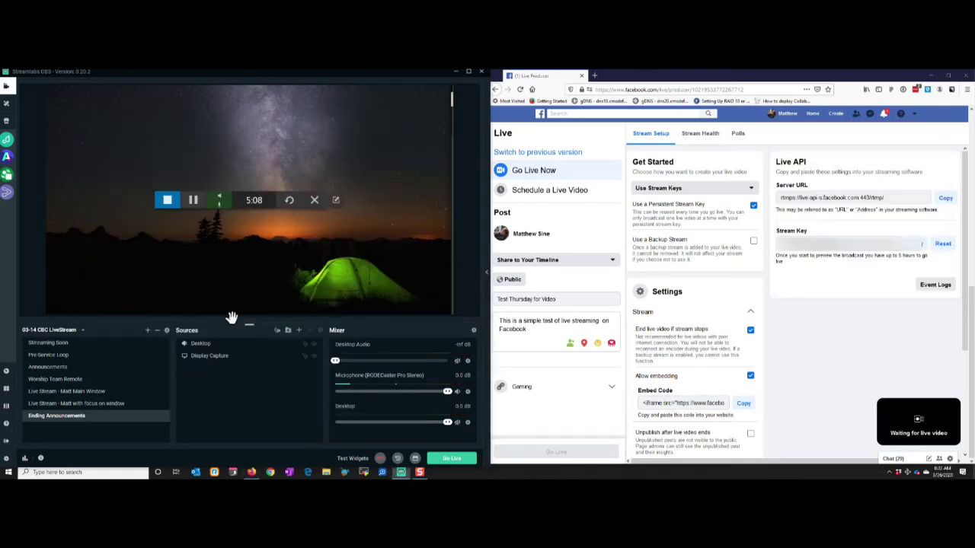
left_click(55, 348)
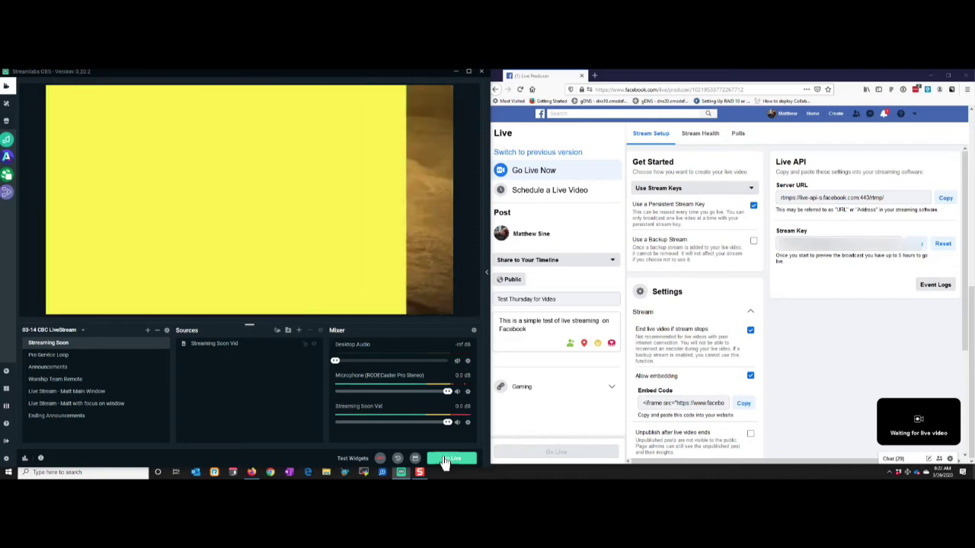
left_click(445, 461)
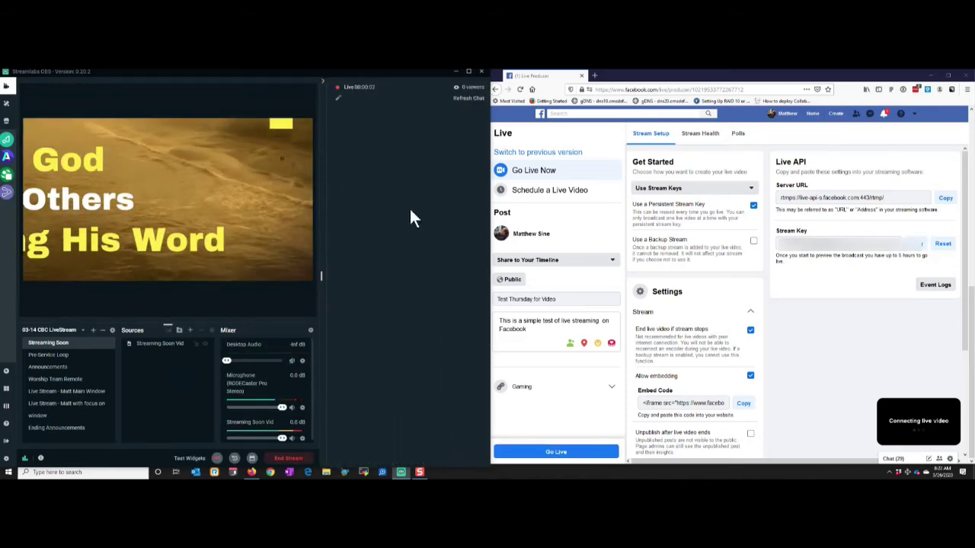
Check the incoming video preview on Facebook and start the live broadcast with embedding allowed.
mouse_move(914, 422)
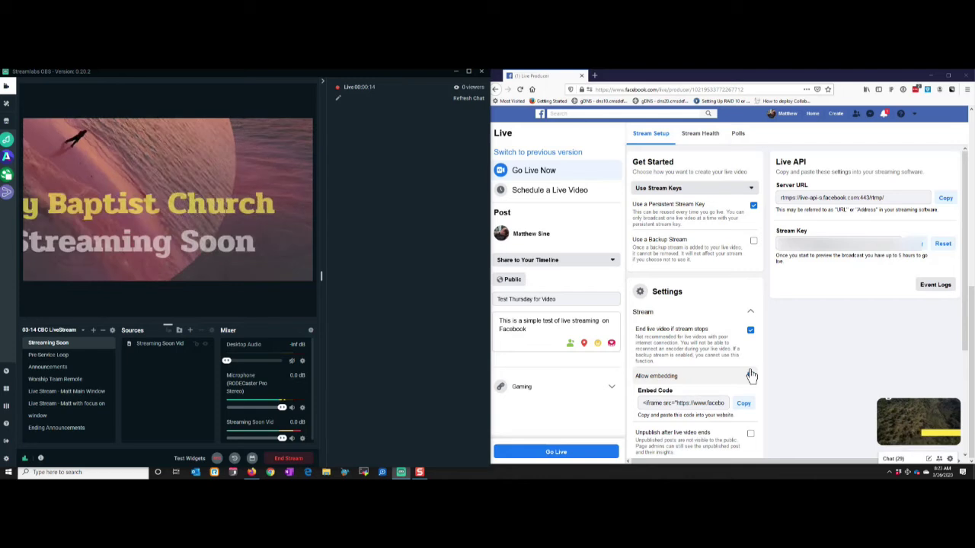
left_click(750, 375)
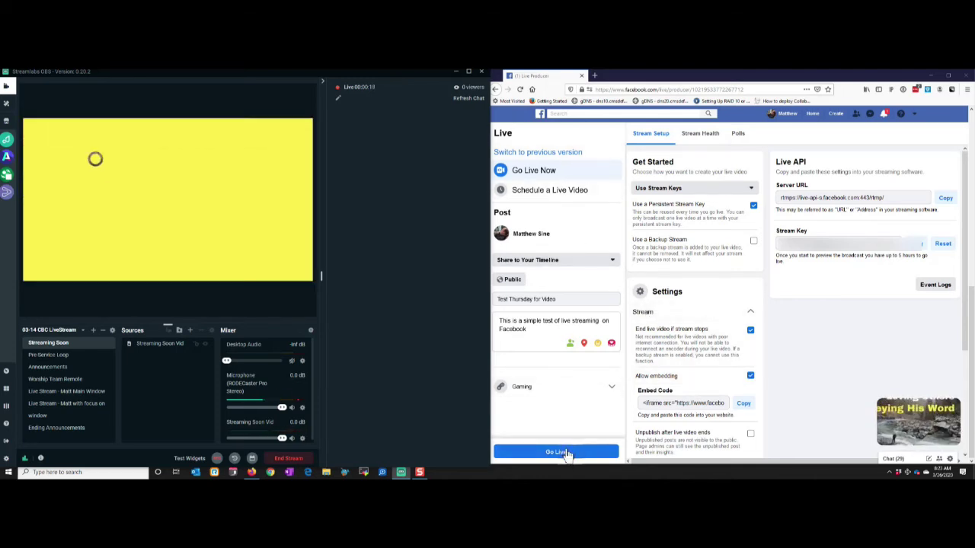
left_click(567, 453)
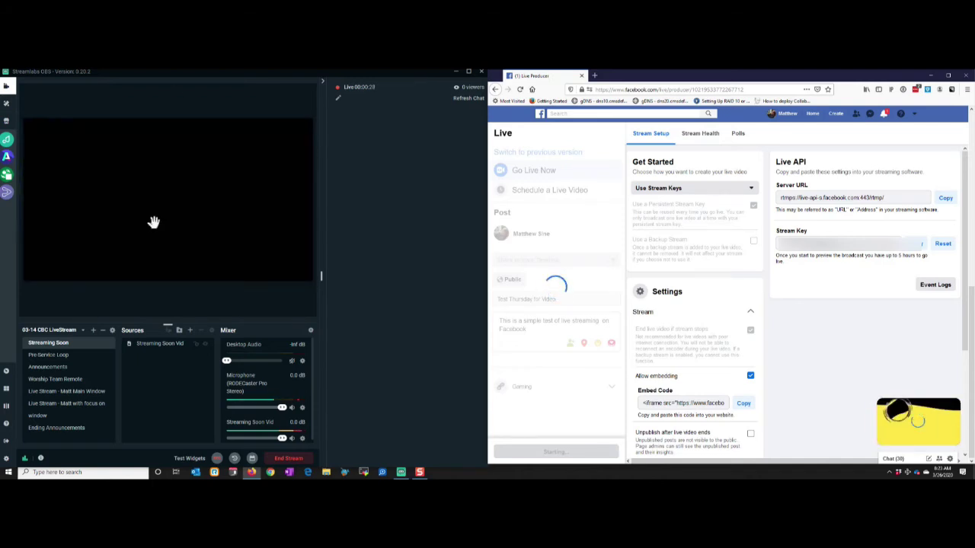
Switch the live output through Pre-Service Loop, Announcements, Worship Team Remote and the main-window Live Stream scene, then back to Streaming Soon.
left_click(46, 355)
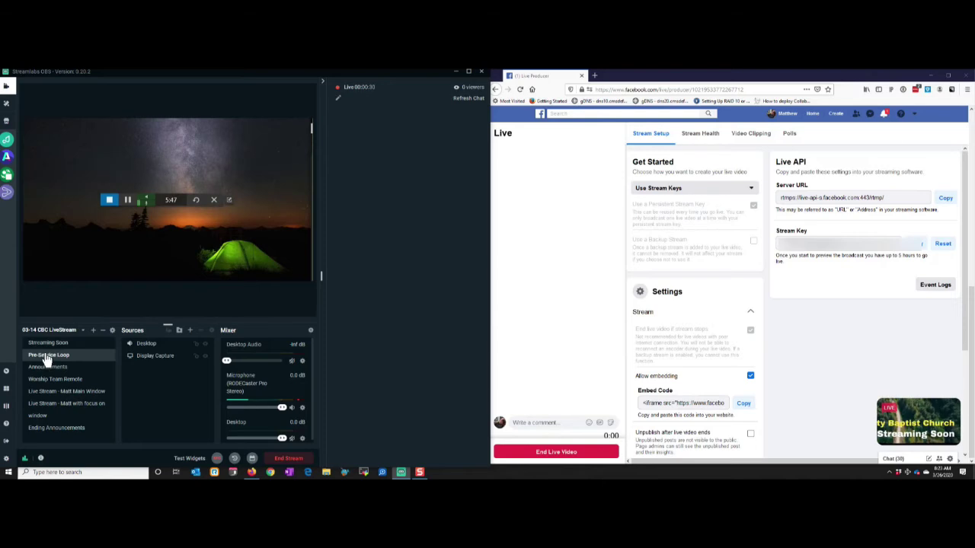
left_click(61, 368)
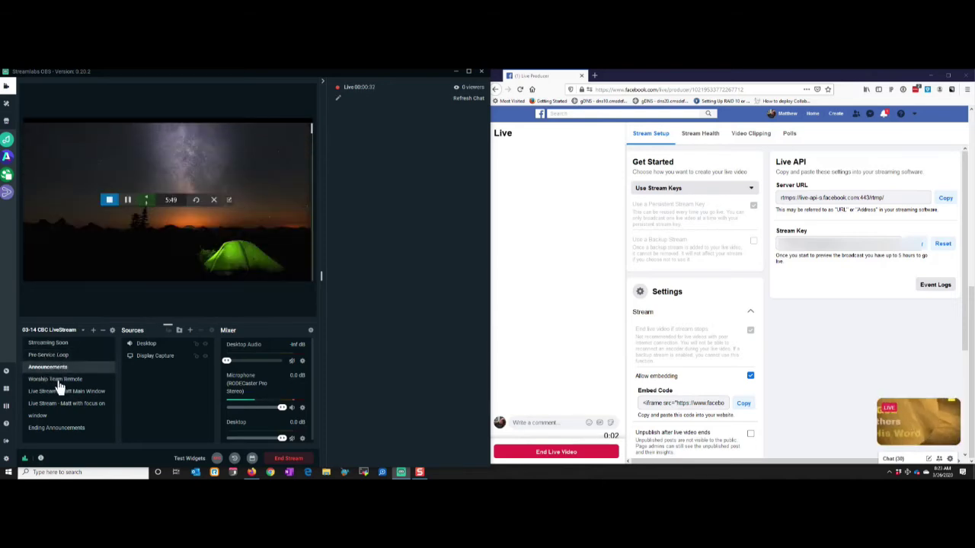
left_click(56, 380)
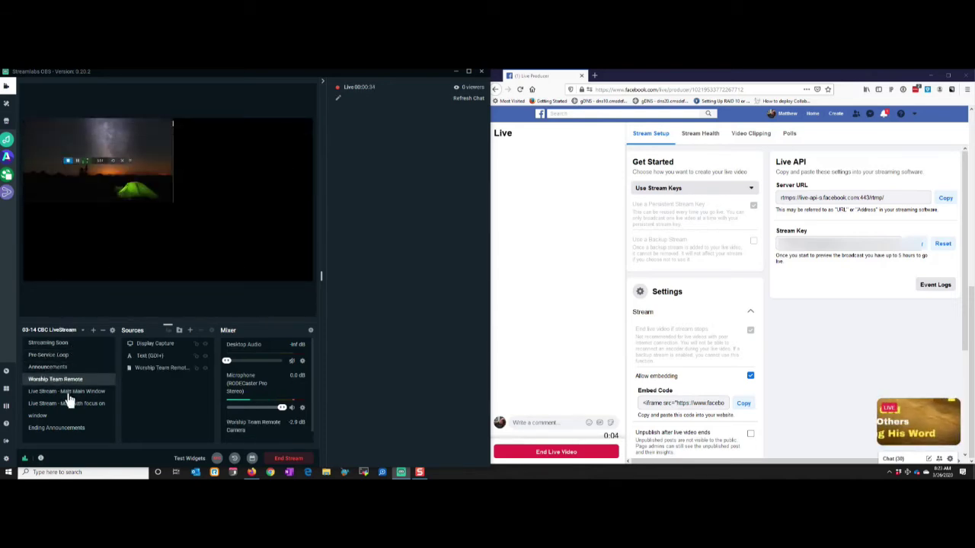
left_click(66, 393)
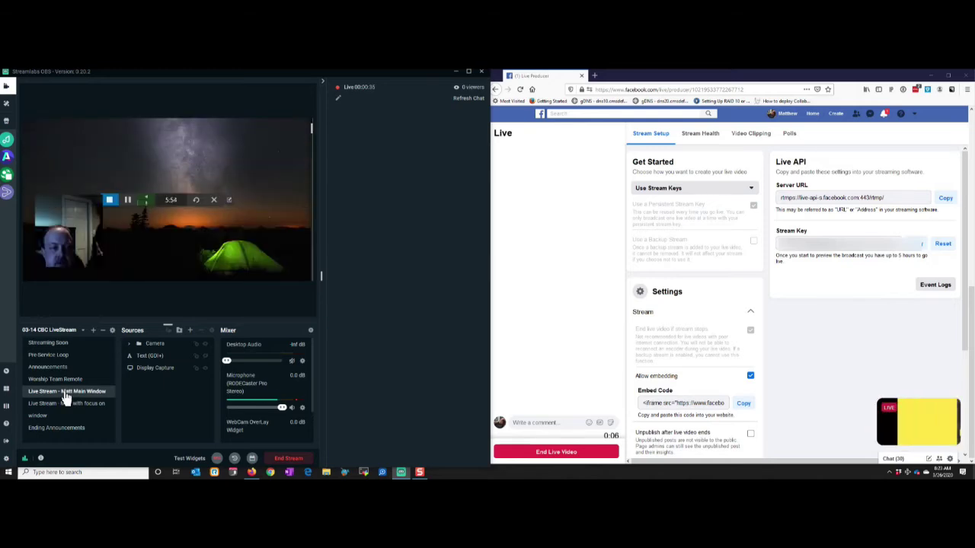
left_click(56, 344)
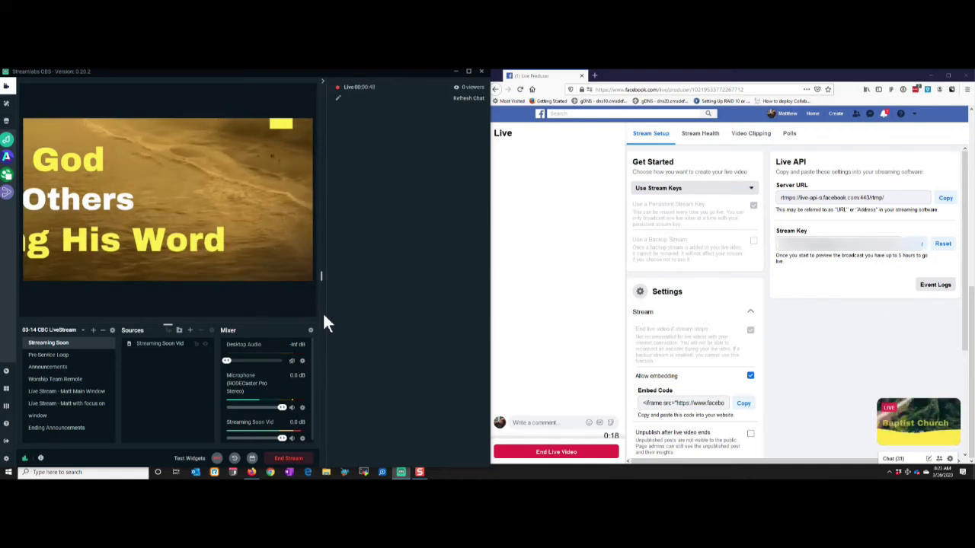
Write the comment "TEST FOR VIDEO" on the Facebook live video.
mouse_move(904, 399)
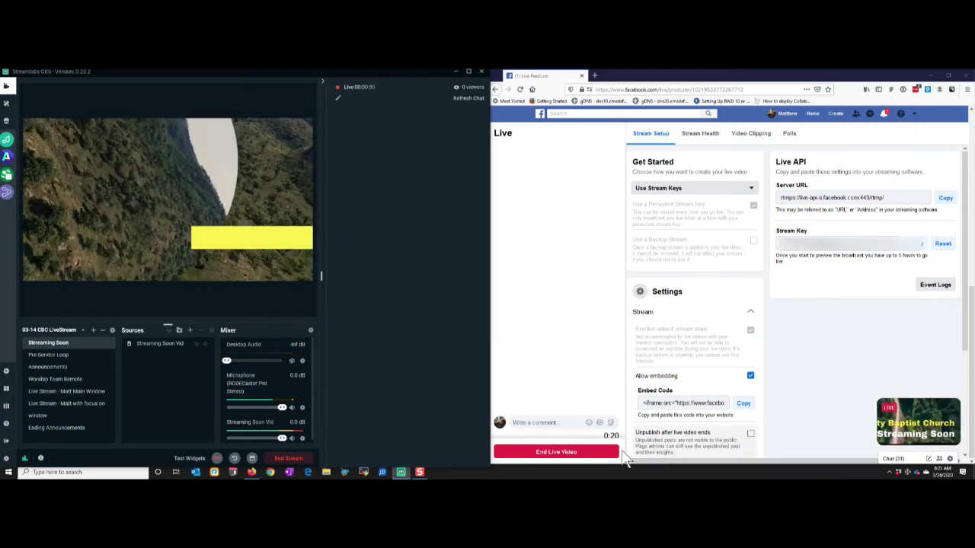
left_click(557, 420)
type("TEST F")
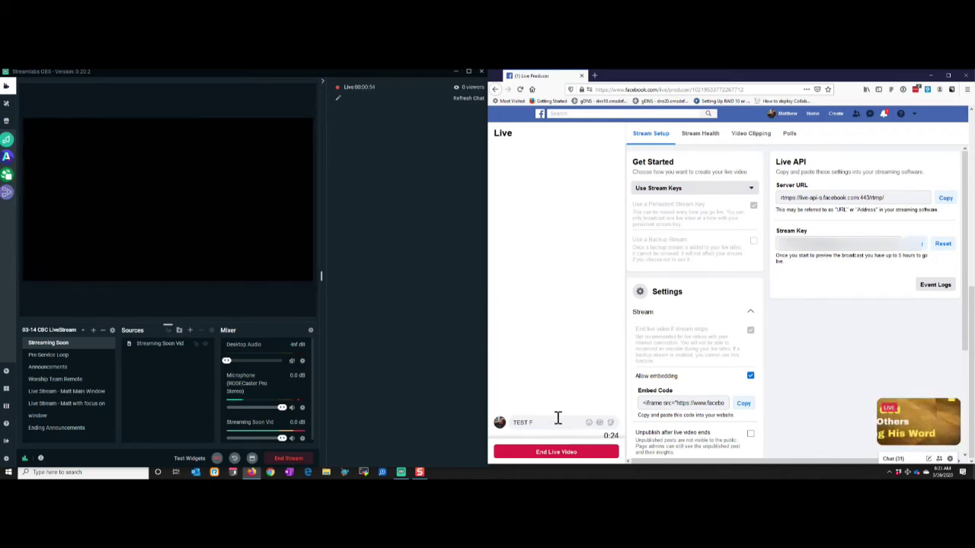
type("OR VIDEO")
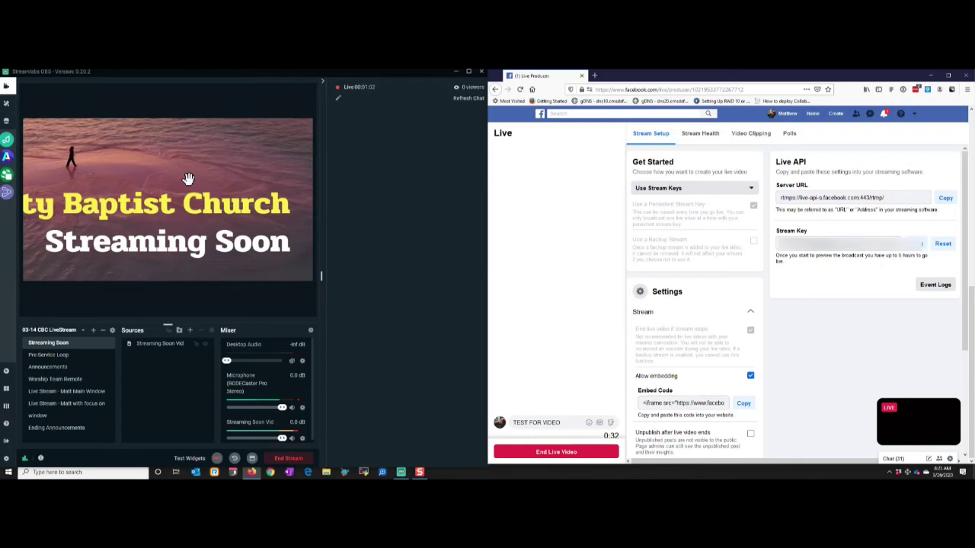
End the stream, then open the posted live video on Facebook and pause its playback.
left_click(278, 459)
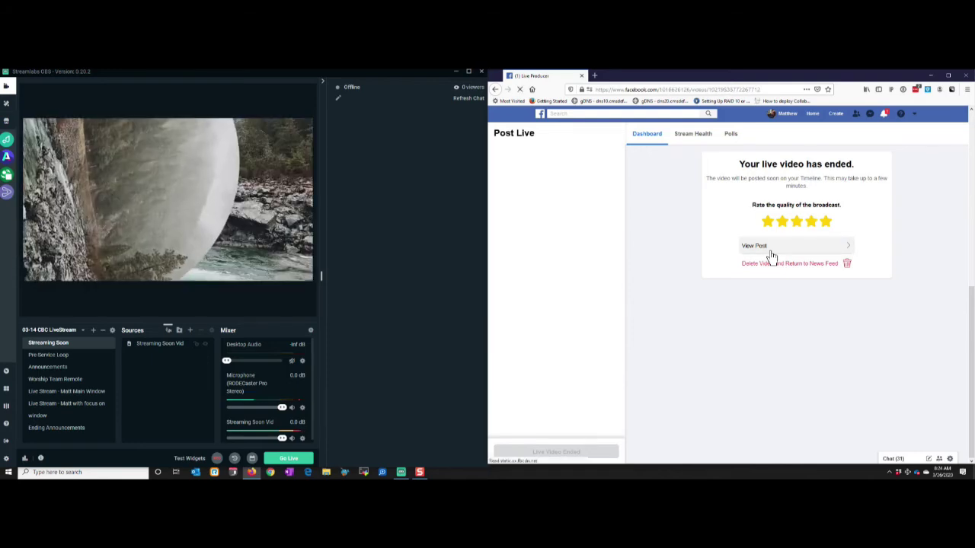
left_click(770, 252)
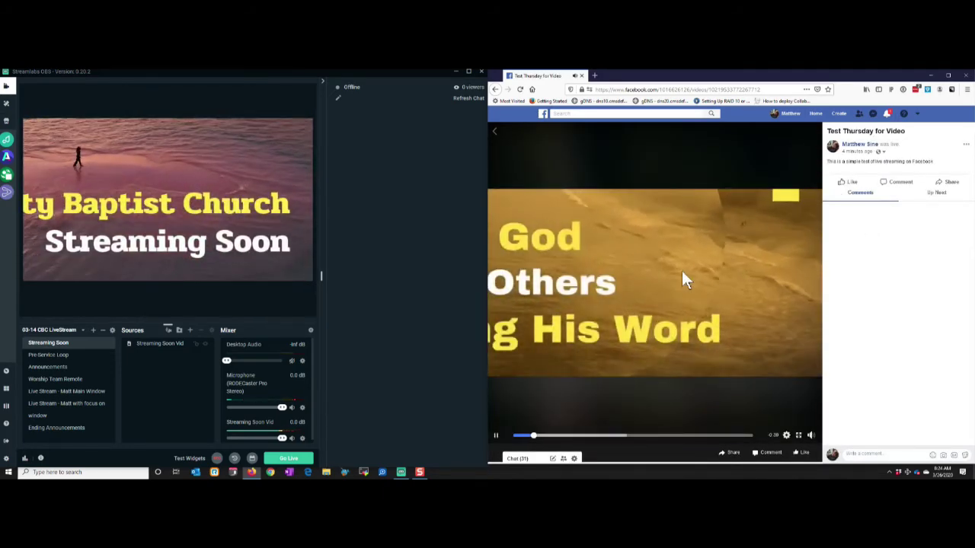
left_click(496, 434)
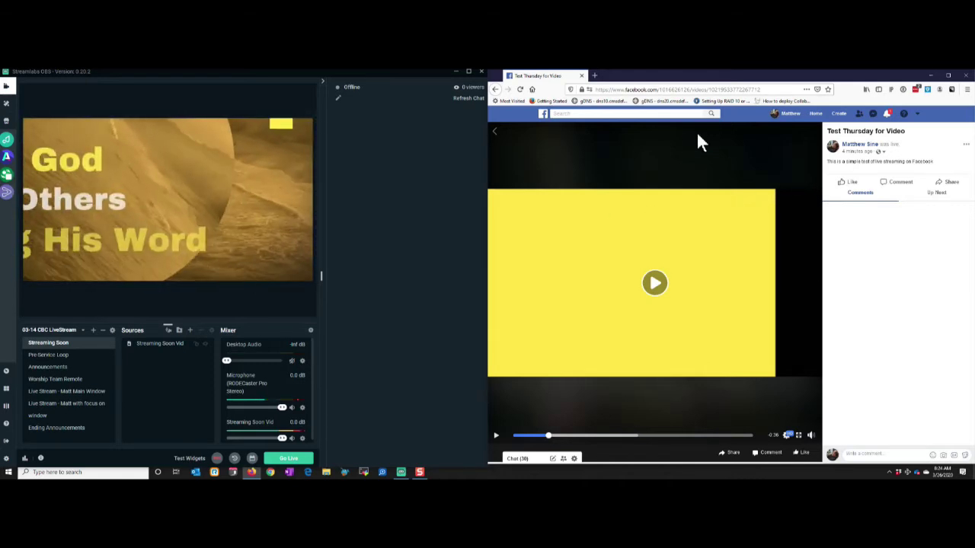
Leave the posted video, go to facebook.com/live/create and create a new live stream.
left_click(495, 91)
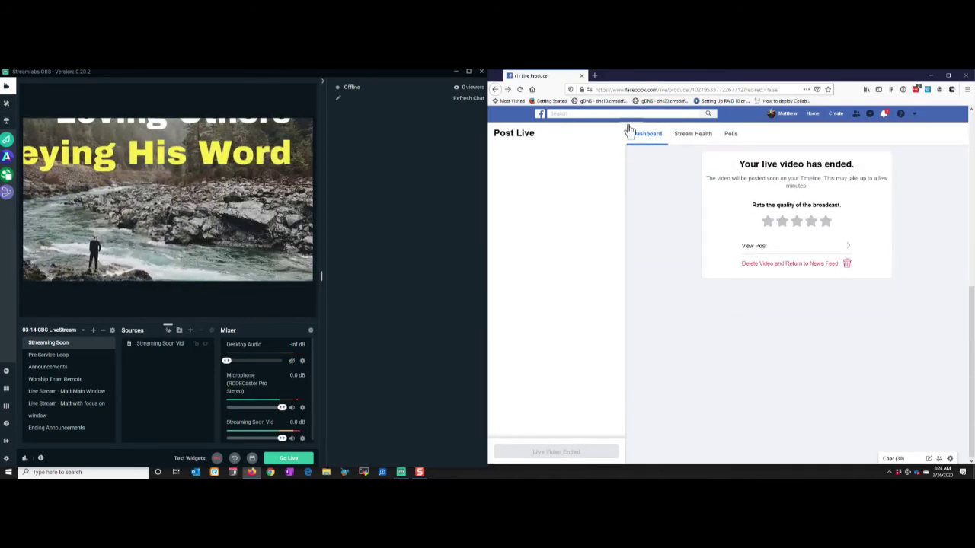
left_click_drag(667, 90, 725, 87)
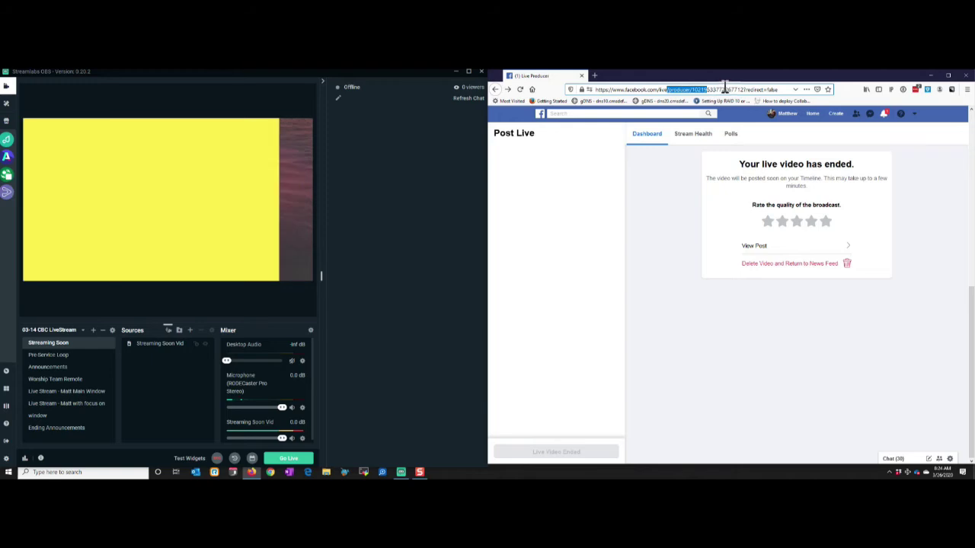
type("c")
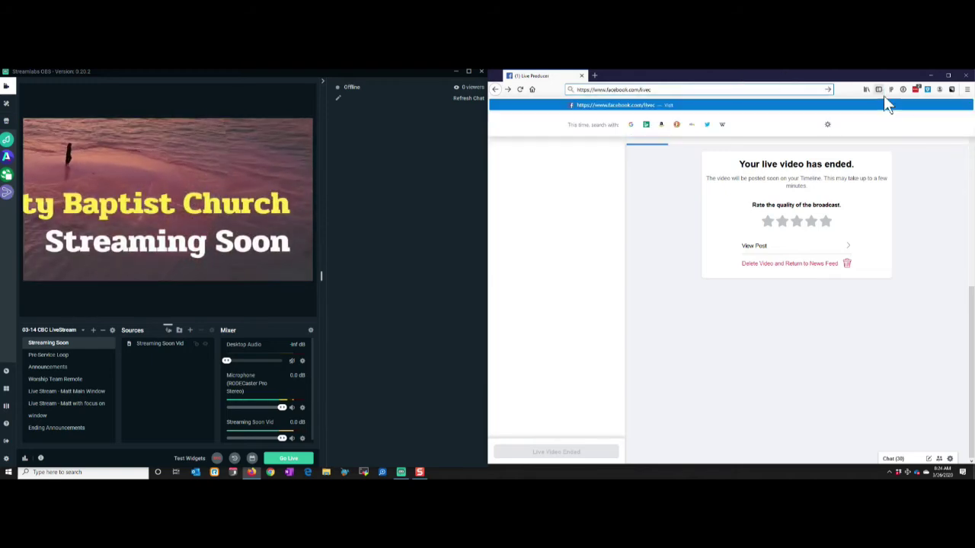
key("BackSpace")
type("/")
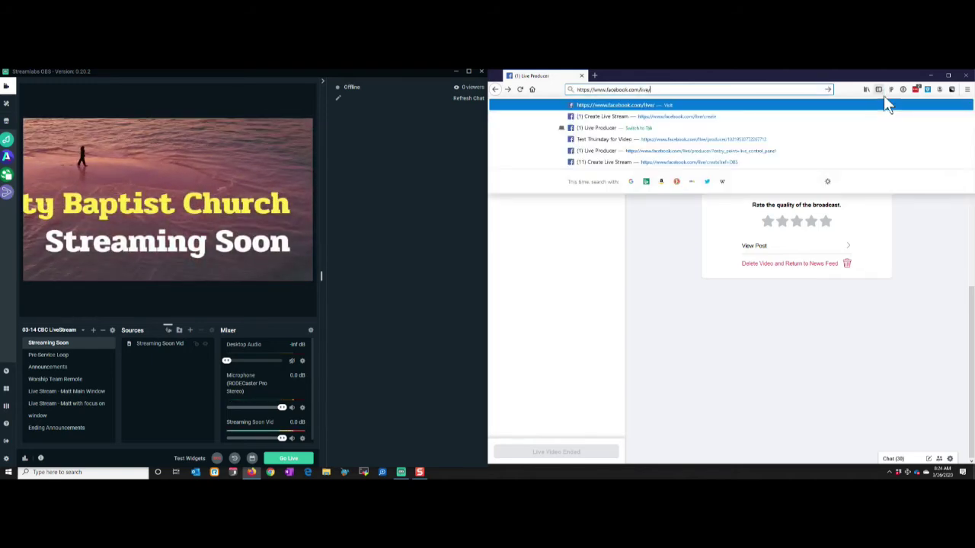
type("cre")
key("Return")
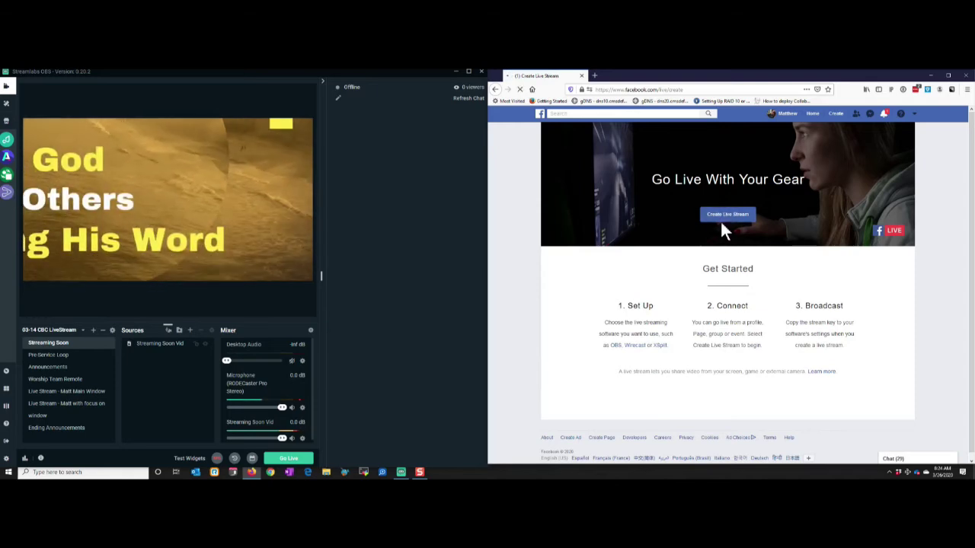
left_click(722, 223)
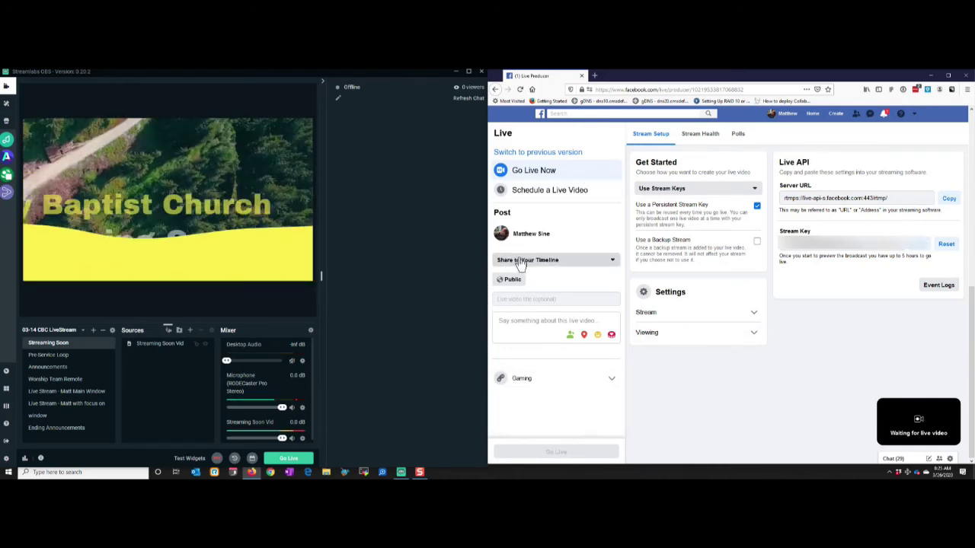
Set the new live video's destination to Share to a Page You Manage, with Charity2u as the page.
left_click(609, 263)
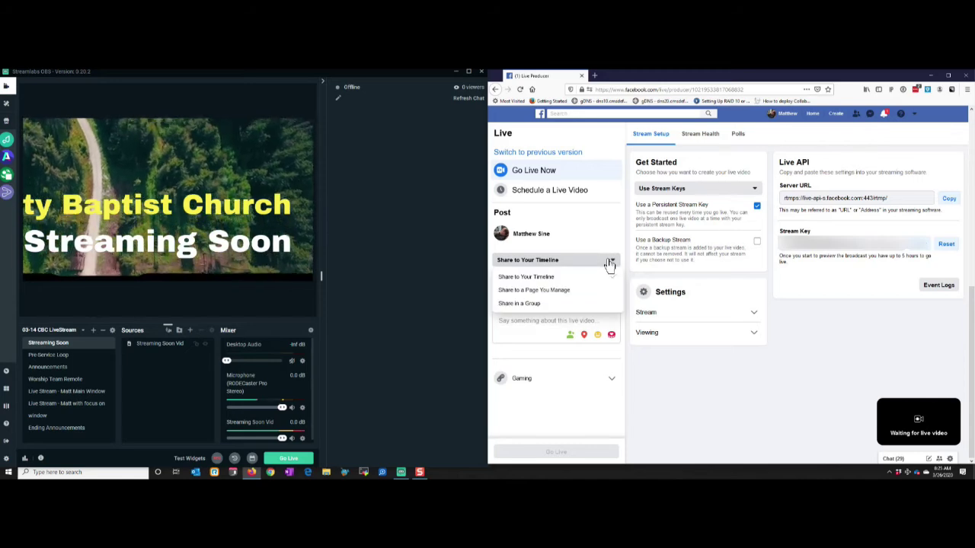
left_click(549, 290)
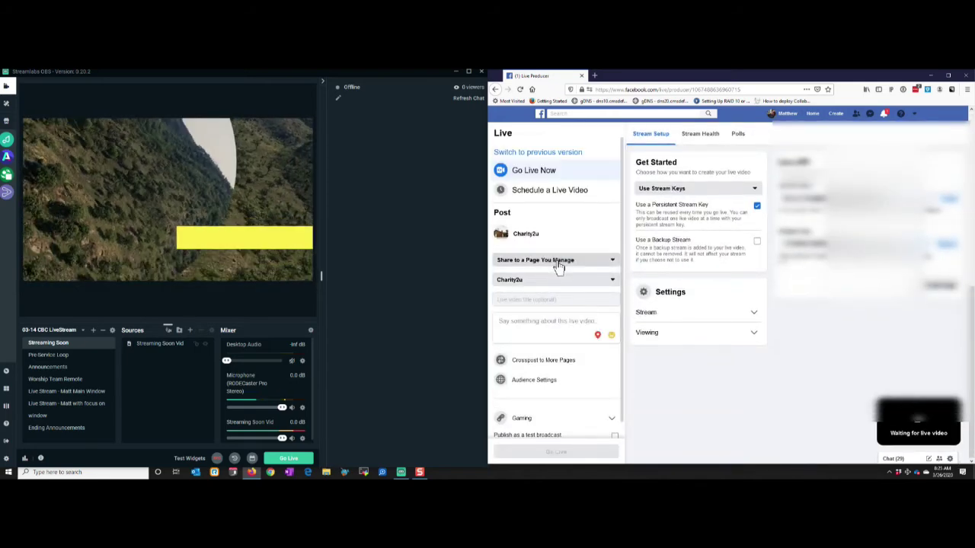
left_click(601, 283)
left_click(543, 279)
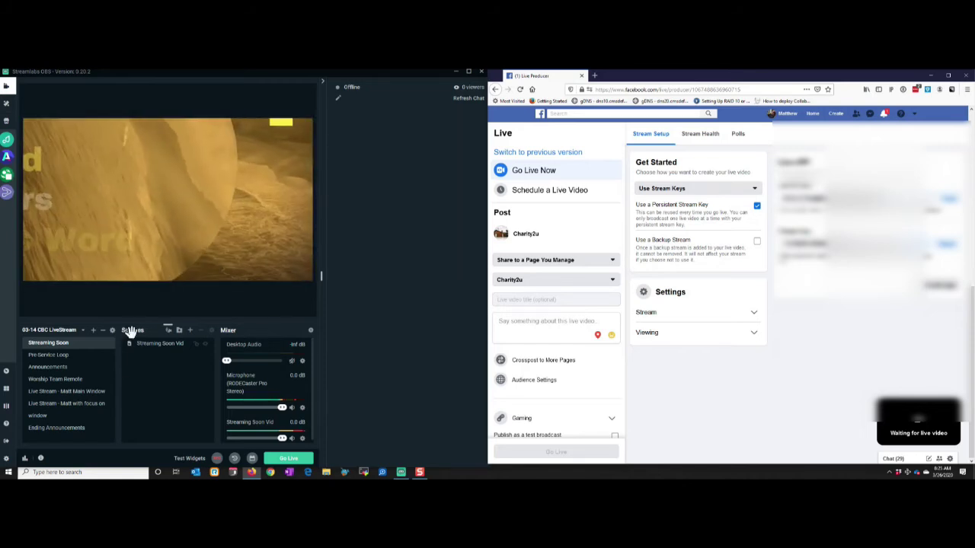
Switch to Streamlabs OBS, choose Facebook Live as the service in the Stream settings, and save the settings.
left_click(6, 457)
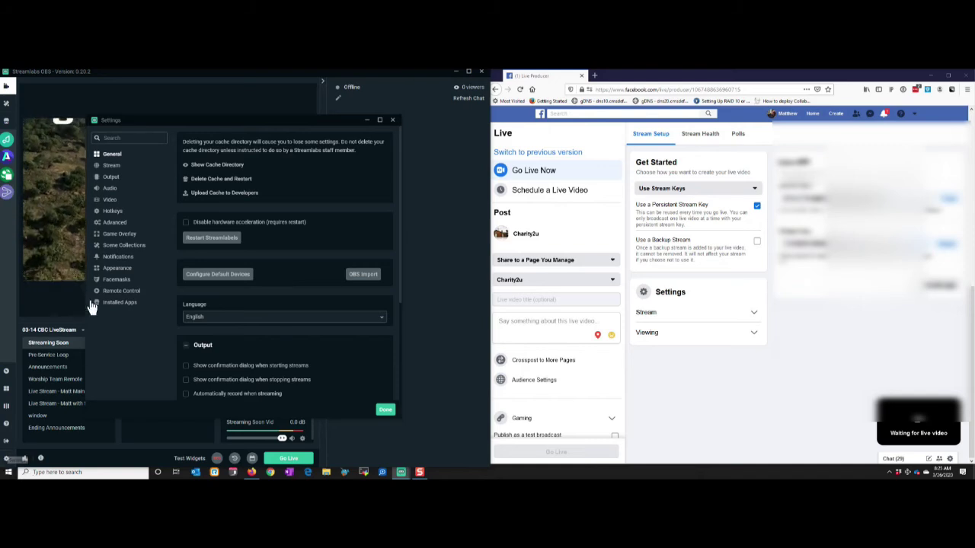
left_click(111, 166)
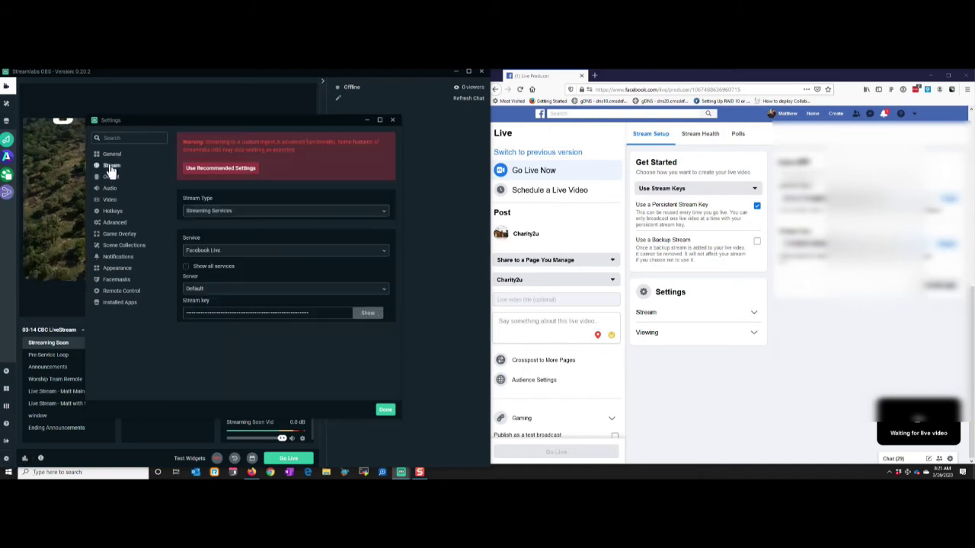
left_click(279, 252)
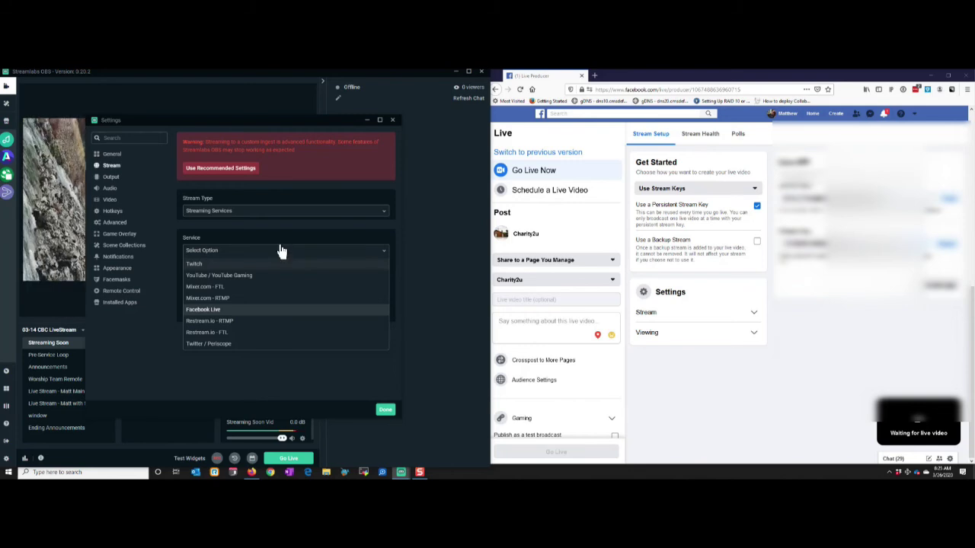
left_click(232, 309)
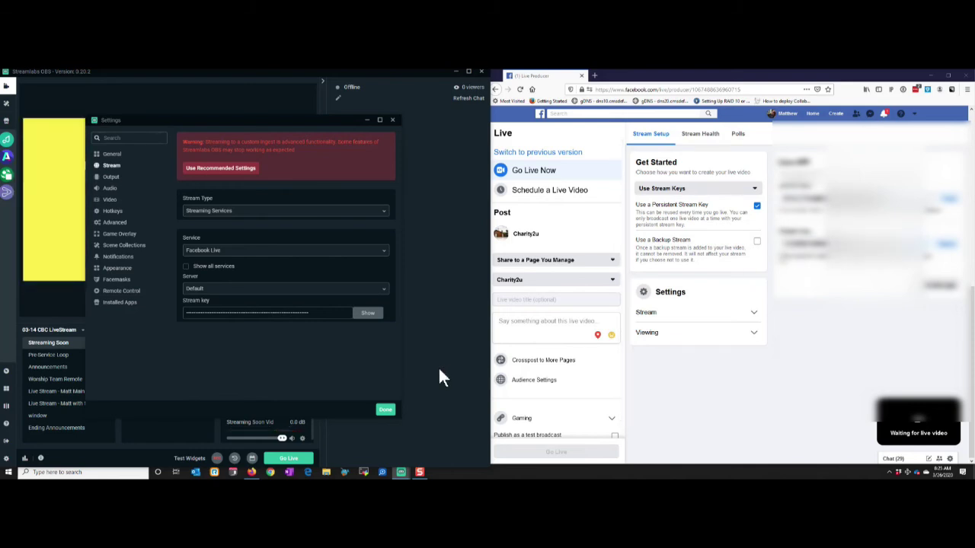
left_click(384, 409)
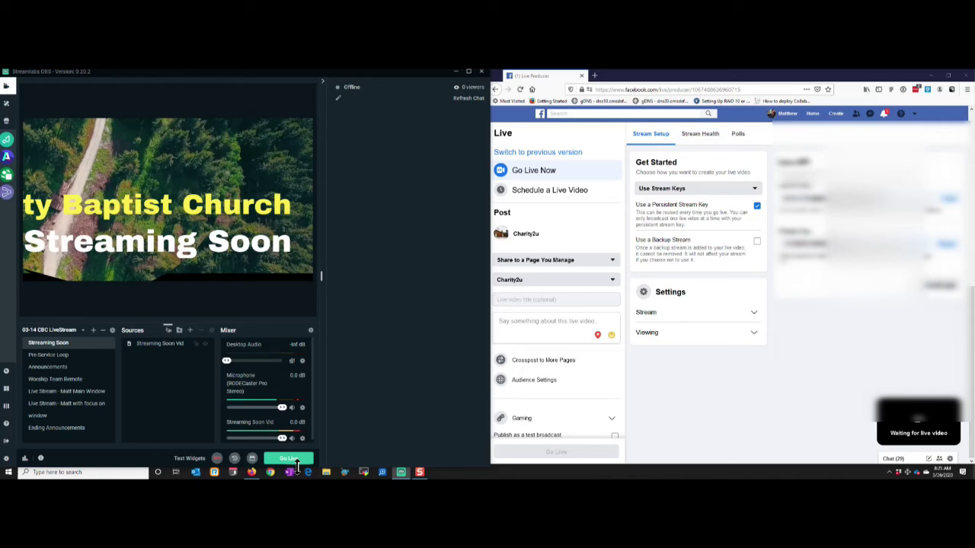